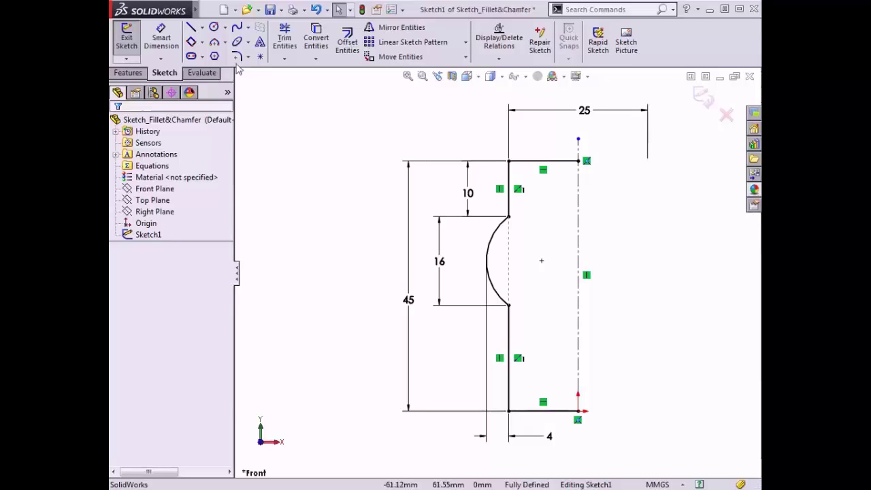
# - Start Sketch Fillet from the S shortcut toolbar, at its default 10.00 mm radius
pyautogui.rightClick(256, 88)
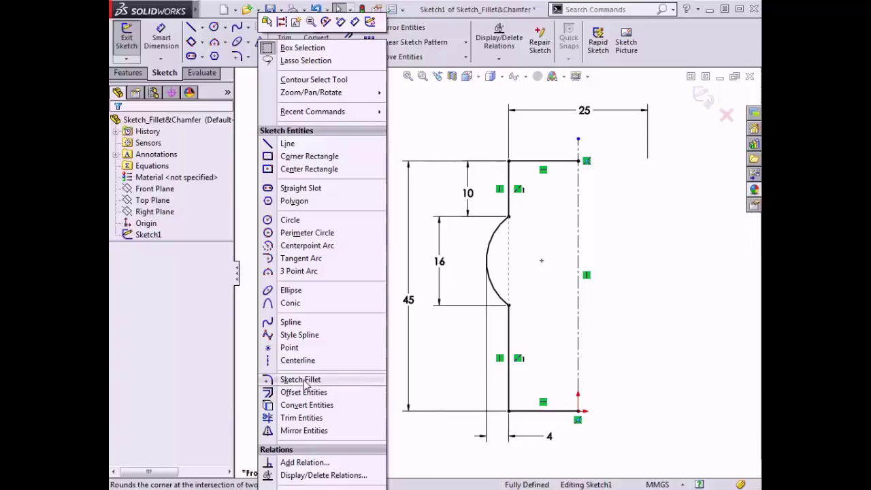
pyautogui.press('Escape')
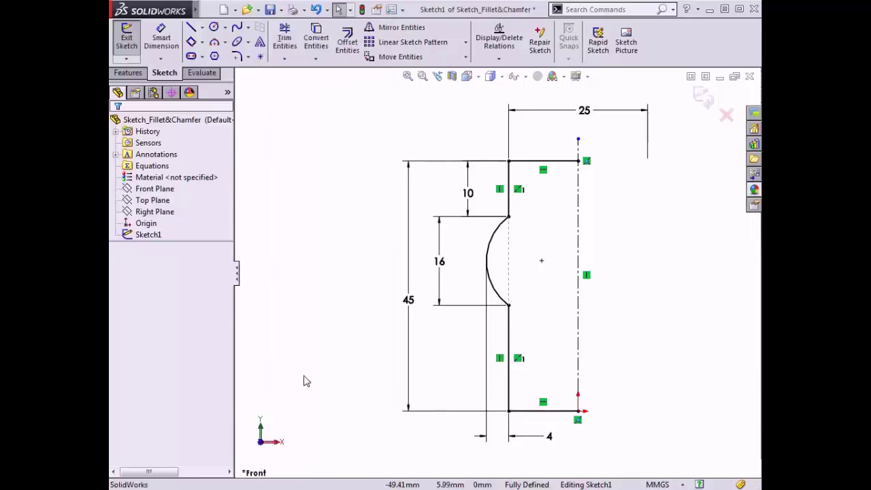
pyautogui.press('s')
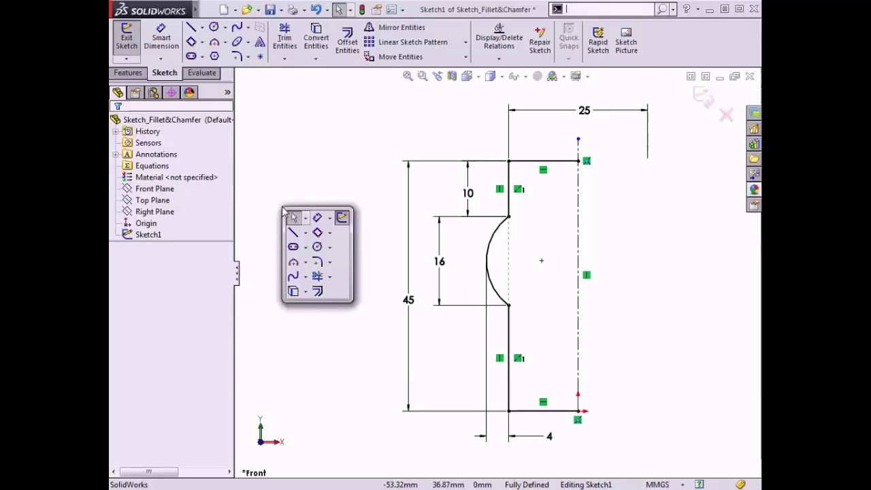
pyautogui.click(318, 263)
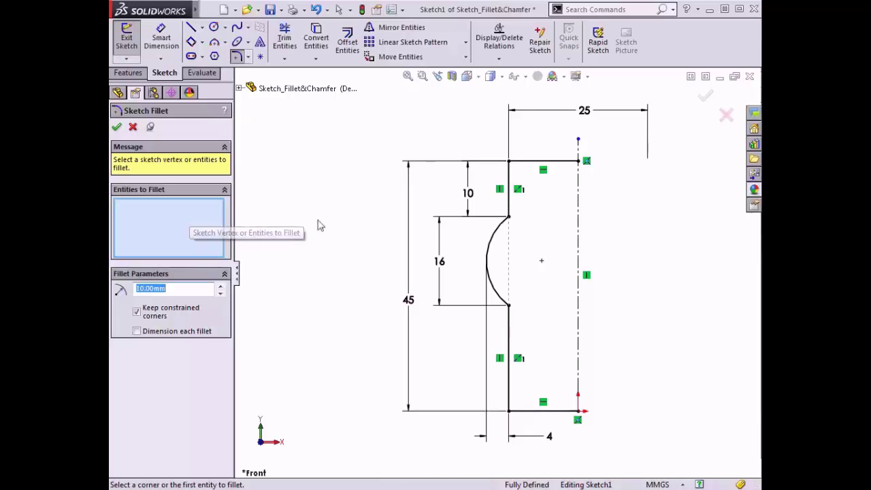
# - Pick the first arc corner and set its fillet radius to 5 mm
pyautogui.scroll(-6, 515, 226)
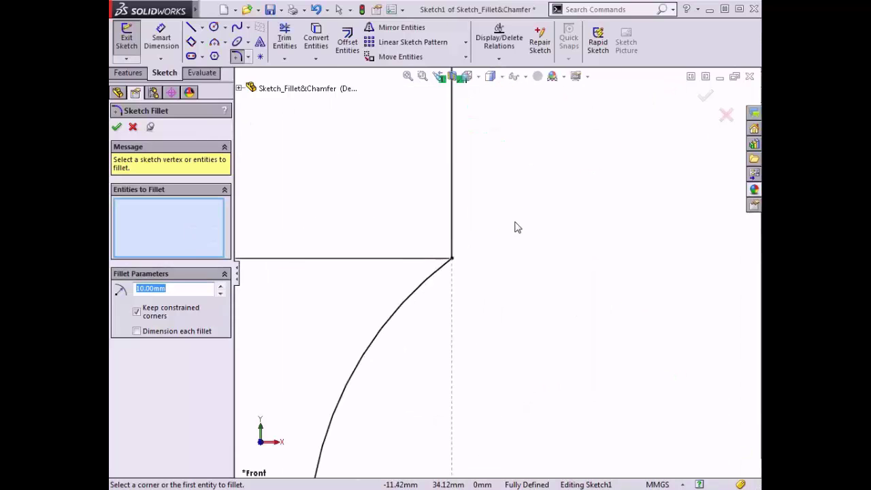
pyautogui.click(452, 261)
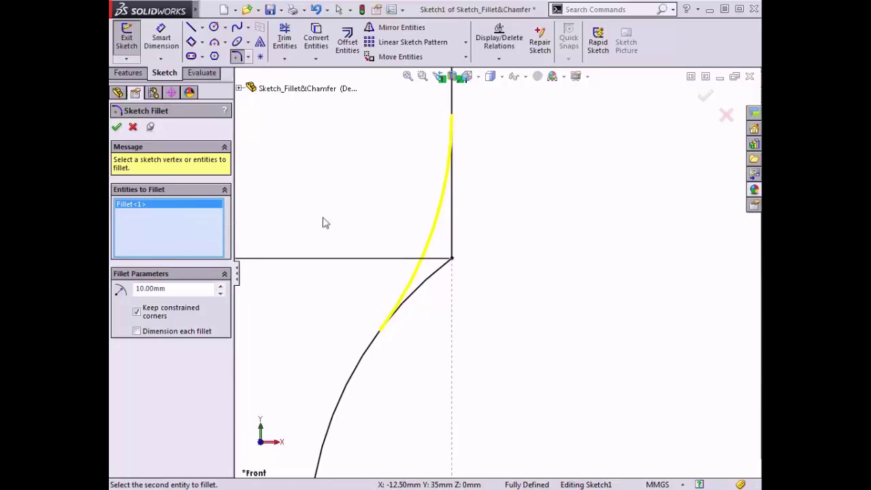
pyautogui.moveTo(430, 243); pyautogui.dragTo(404, 249)
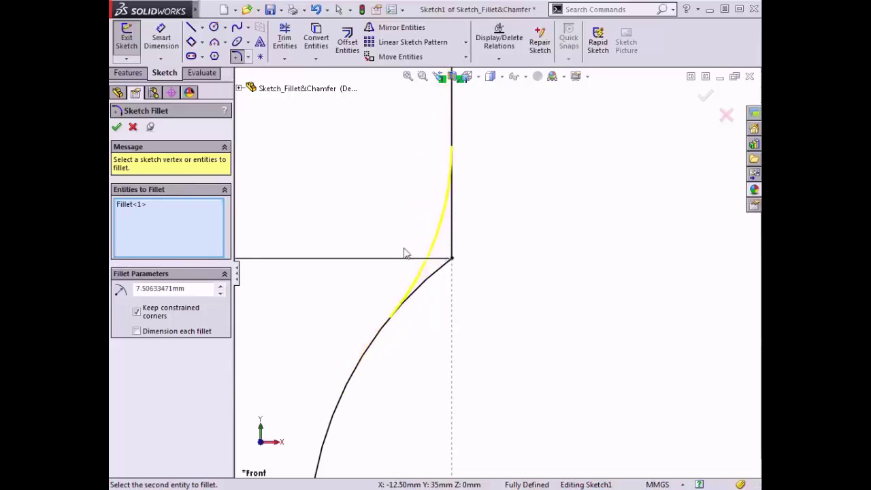
pyautogui.click(221, 286)
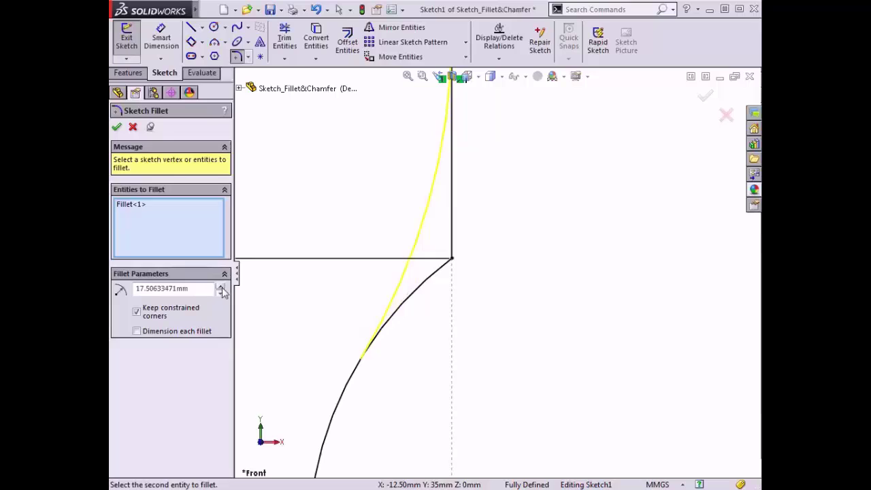
pyautogui.click(222, 294)
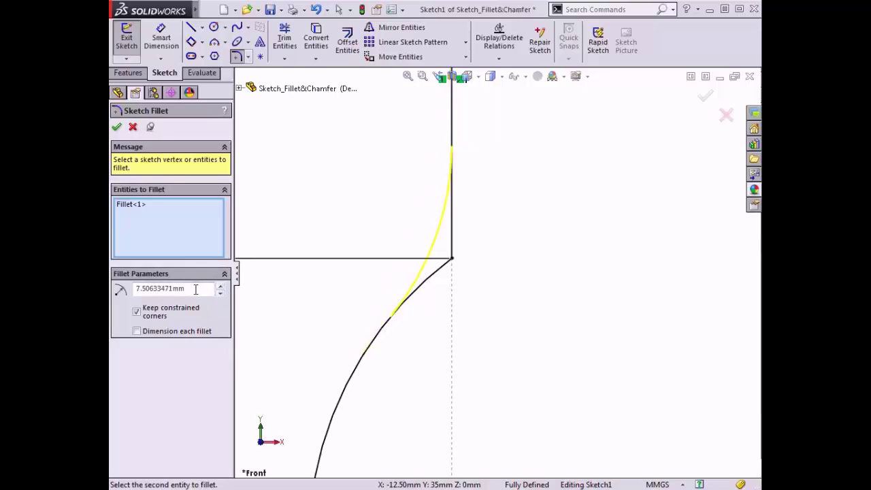
pyautogui.doubleClick(195, 289)
pyautogui.write('5')
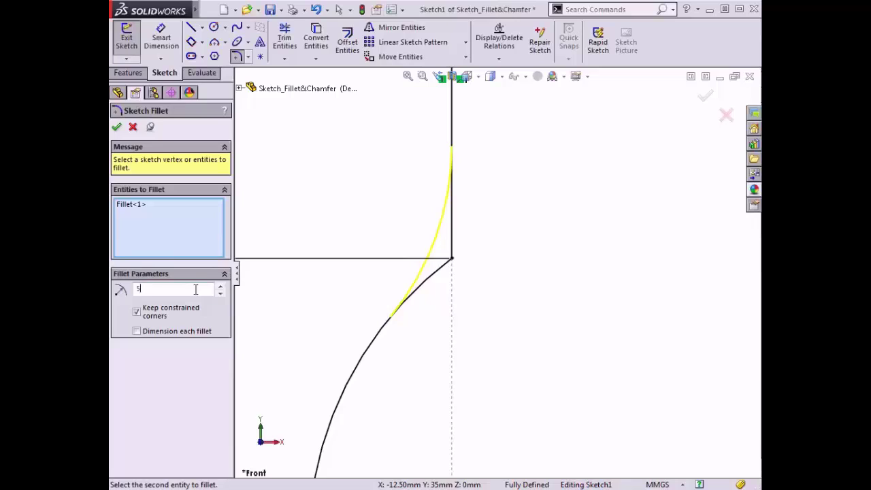
pyautogui.press('Return')
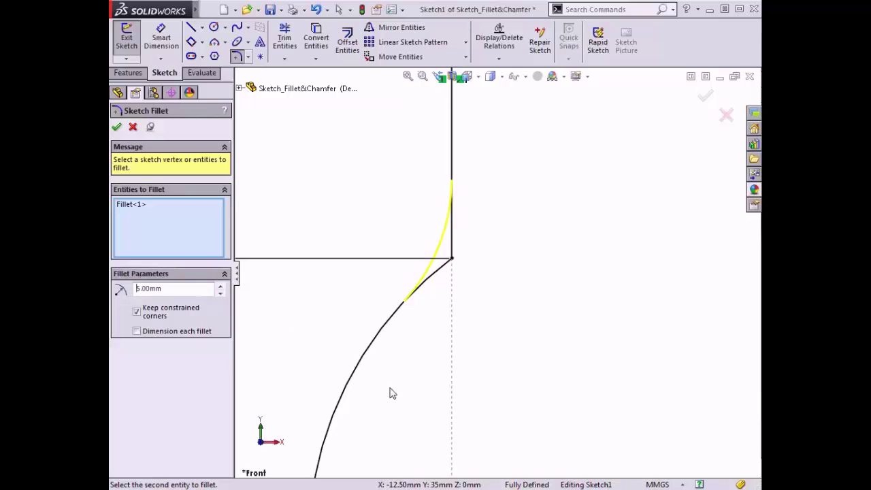
# - Add a second 5 mm fillet between the vertical line and the arc at the other corner
pyautogui.keyDown('ctrl'); pyautogui.moveTo(391, 393); pyautogui.dragTo(385, 150, button='middle'); pyautogui.keyUp('ctrl')
pyautogui.moveTo(402, 449)
pyautogui.keyDown('ctrl'); pyautogui.mouseDown(button='middle')
pyautogui.moveTo(389, 380)
pyautogui.moveTo(388, 173)
pyautogui.mouseUp(button='middle'); pyautogui.keyUp('ctrl')
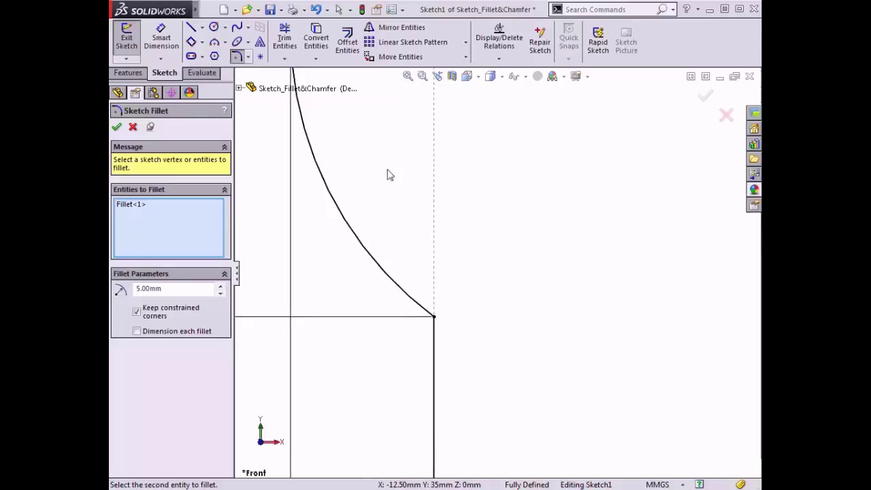
pyautogui.click(435, 356)
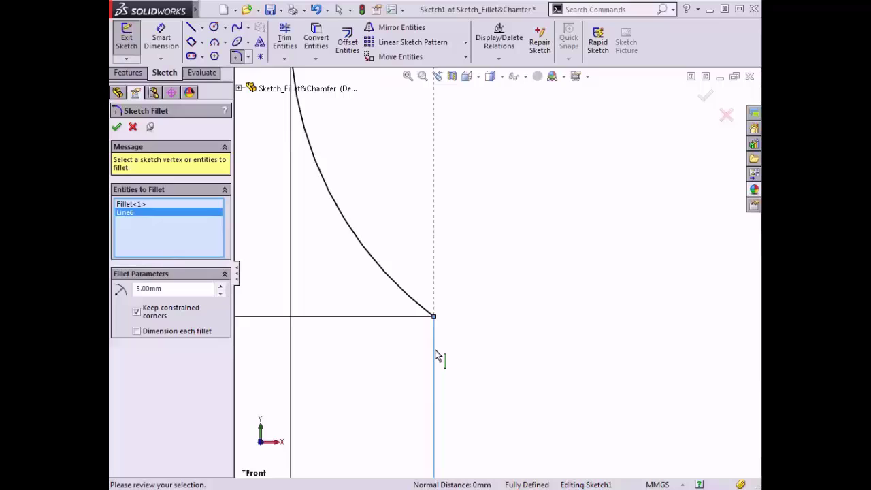
pyautogui.click(368, 259)
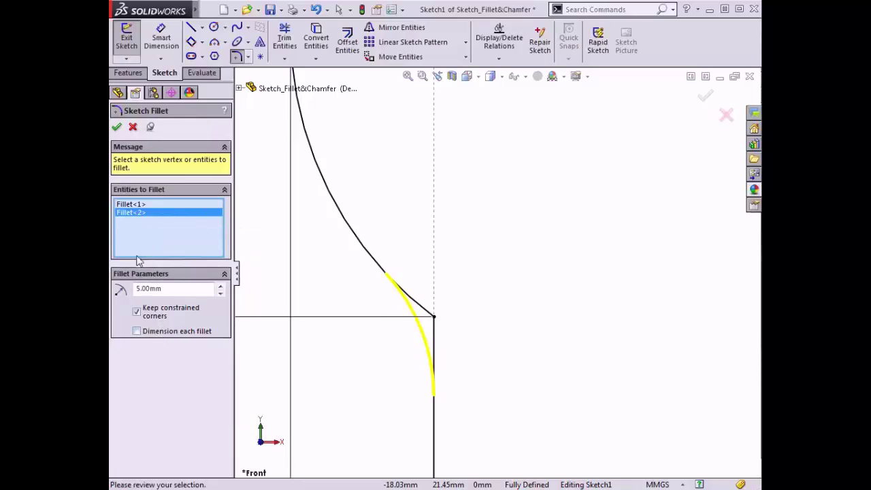
# - Apply both R5 fillets, review the profile, and uncheck Keep constrained corners
pyautogui.click(116, 127)
pyautogui.scroll(5, 428, 171)
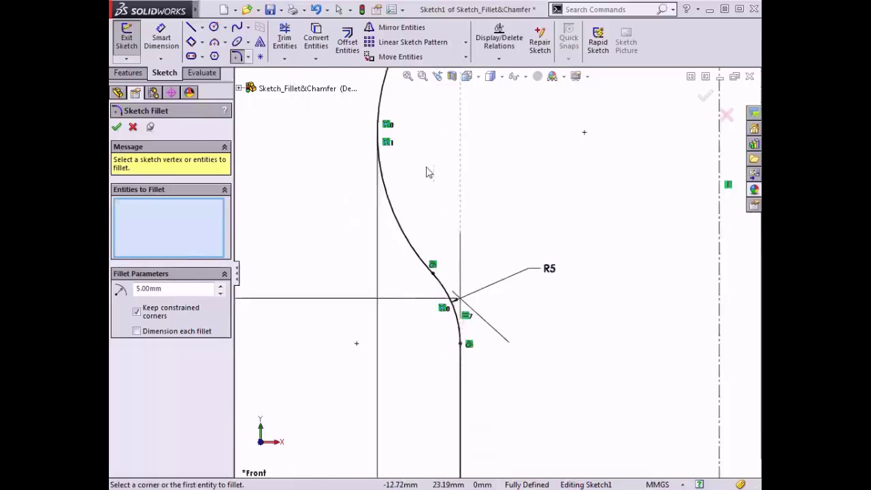
pyautogui.keyDown('ctrl'); pyautogui.moveTo(515, 177); pyautogui.dragTo(484, 238, button='middle'); pyautogui.keyUp('ctrl')
pyautogui.scroll(-2, 473, 280)
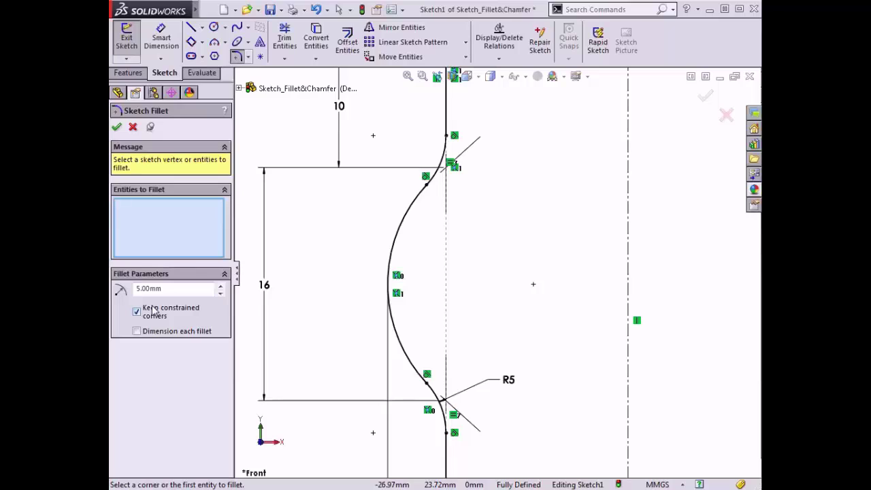
pyautogui.click(137, 312)
# - Undo the fillets and restart Sketch Fillet with Keep constrained corners turned off
pyautogui.click(315, 10)
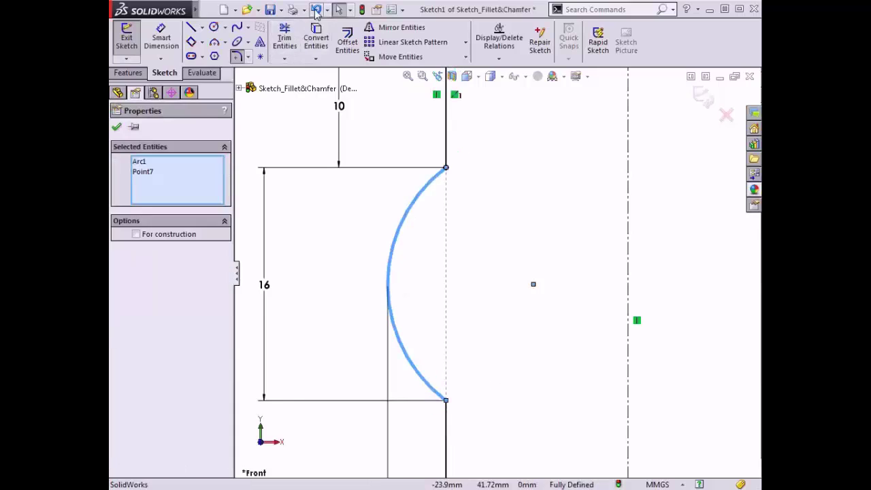
pyautogui.click(303, 141)
pyautogui.press('s')
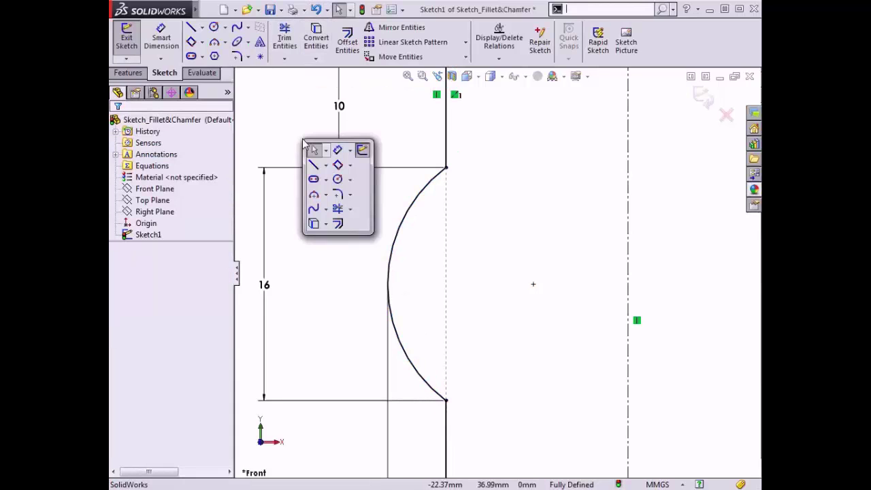
pyautogui.click(338, 196)
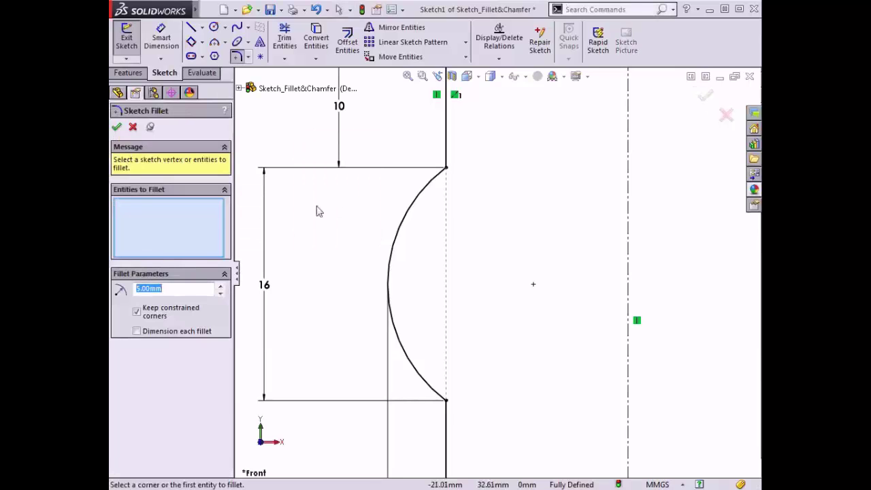
pyautogui.click(138, 312)
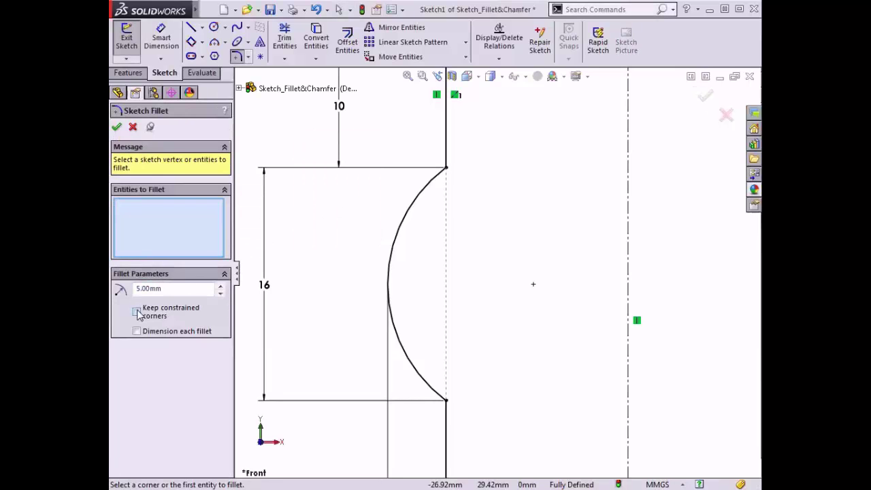
# - Fillet the upper and lower arc corners at R5, accepting both relation-deletion warnings
pyautogui.click(446, 169)
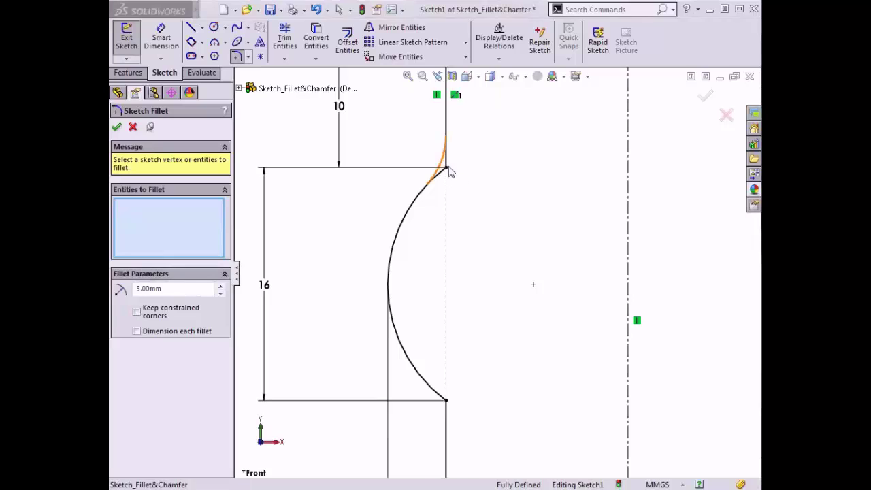
pyautogui.moveTo(251, 141); pyautogui.dragTo(478, 213)
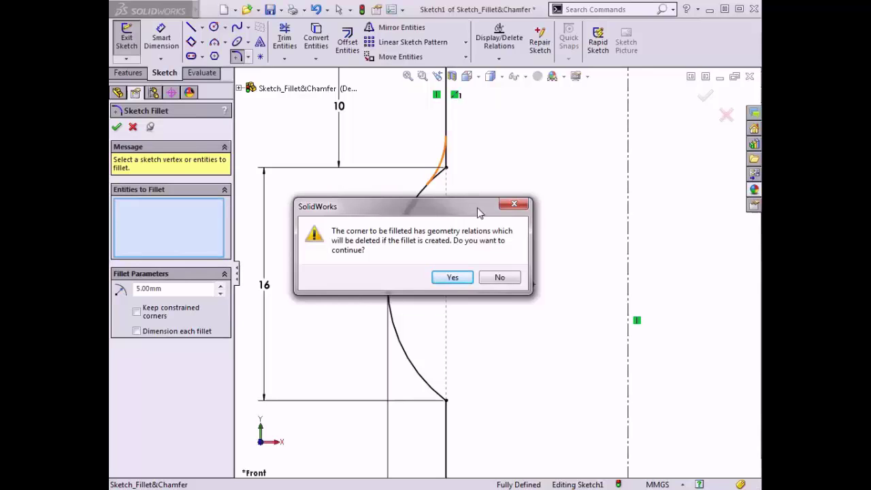
pyautogui.click(455, 277)
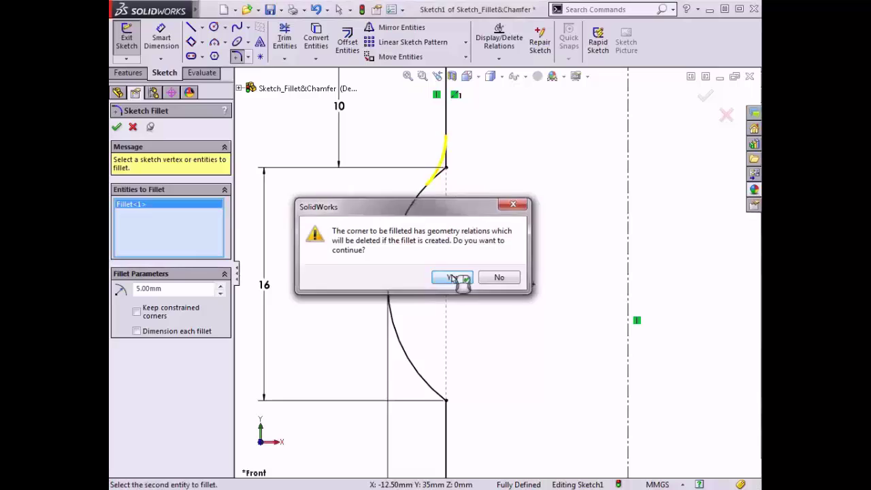
pyautogui.click(447, 401)
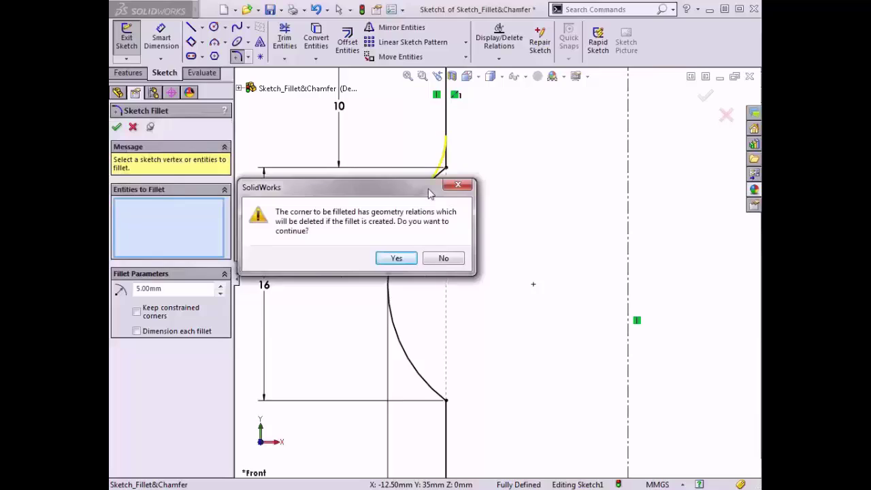
pyautogui.click(415, 260)
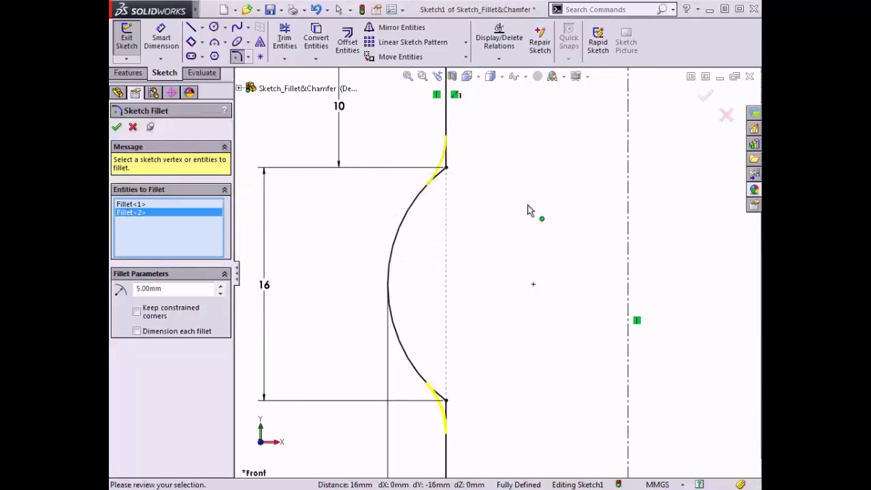
pyautogui.click(704, 100)
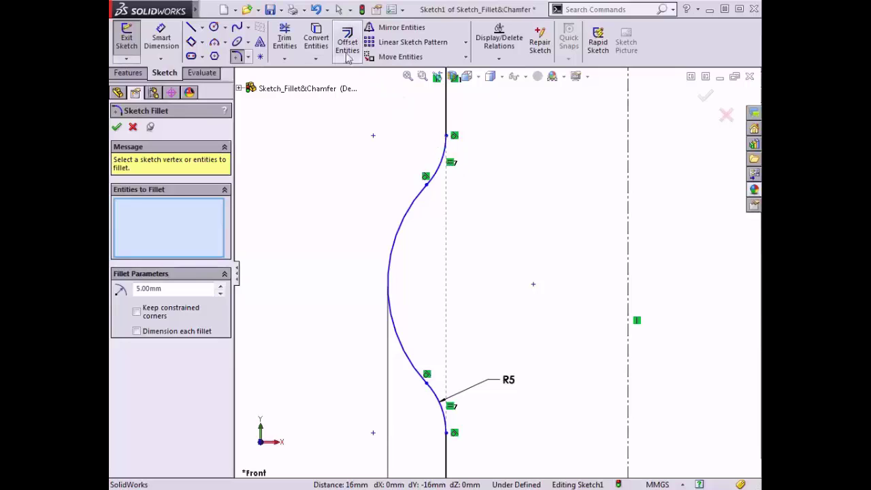
# - Undo the fillets and restart Sketch Fillet with Keep constrained corners and Dimension each fillet on
pyautogui.click(315, 10)
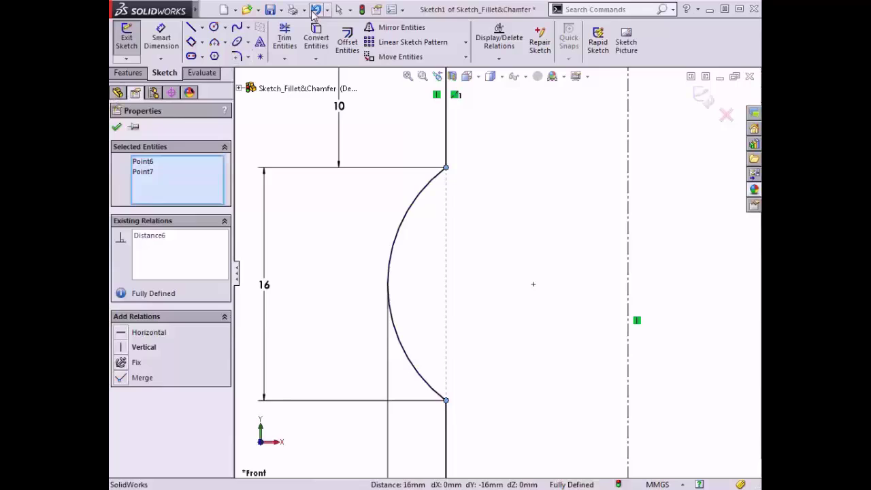
pyautogui.click(302, 146)
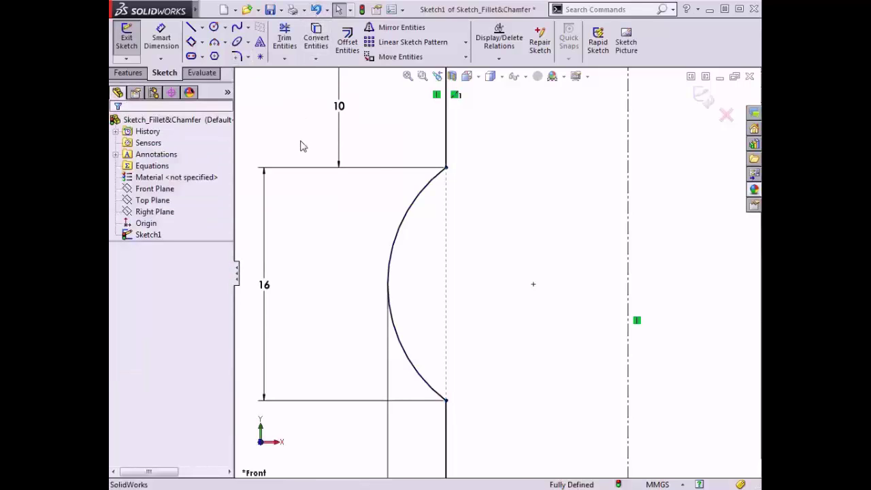
pyautogui.press('s')
pyautogui.click(340, 204)
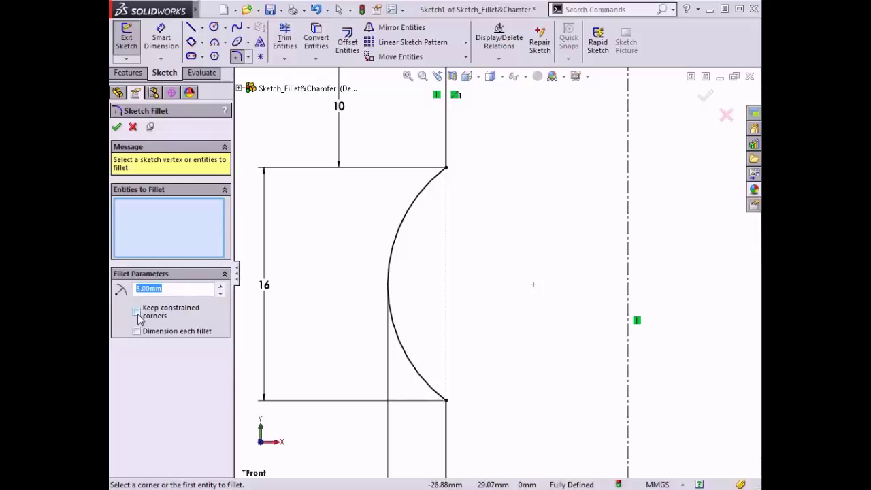
pyautogui.click(137, 312)
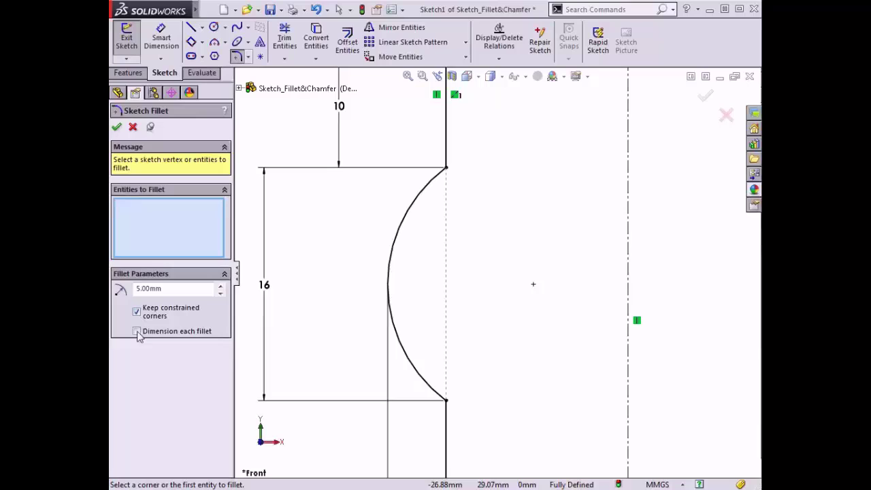
pyautogui.click(137, 331)
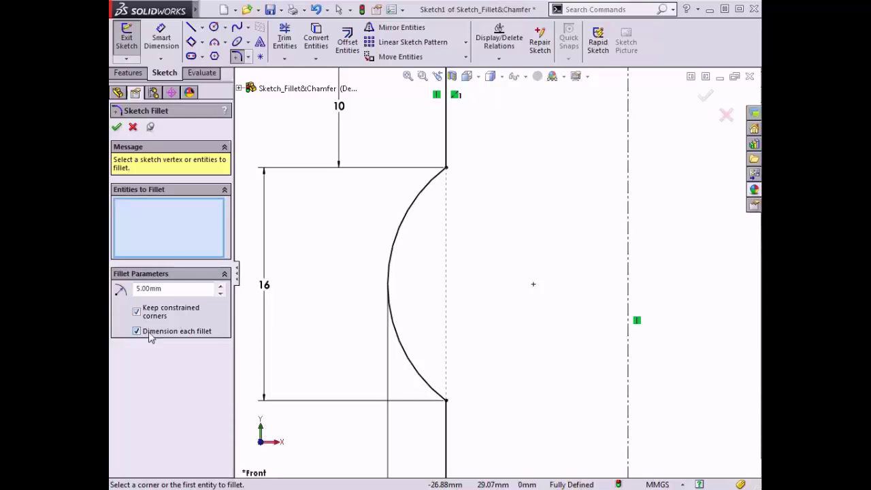
# - Fillet the top and bottom corners of the curved section at R5, each dimensioned
pyautogui.click(446, 169)
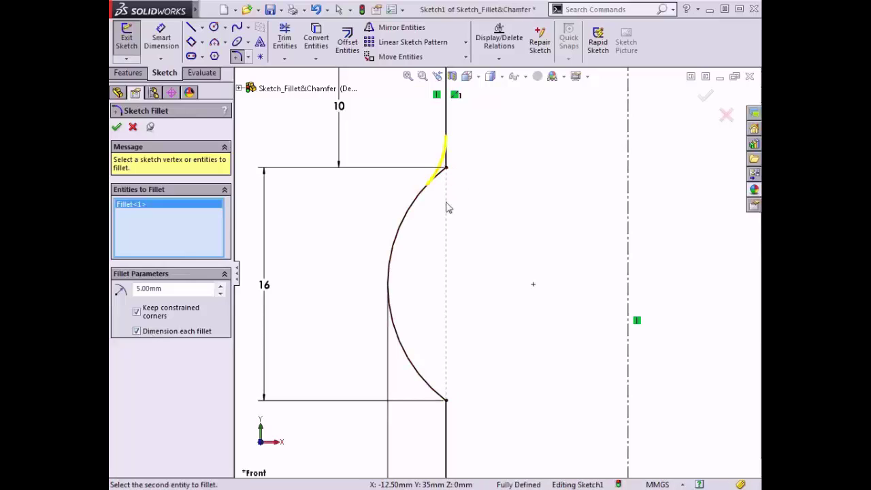
pyautogui.click(446, 401)
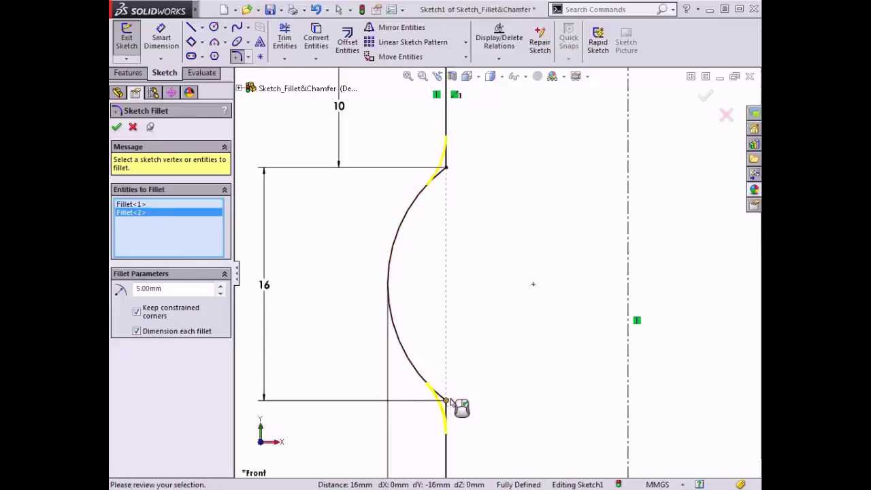
pyautogui.click(706, 100)
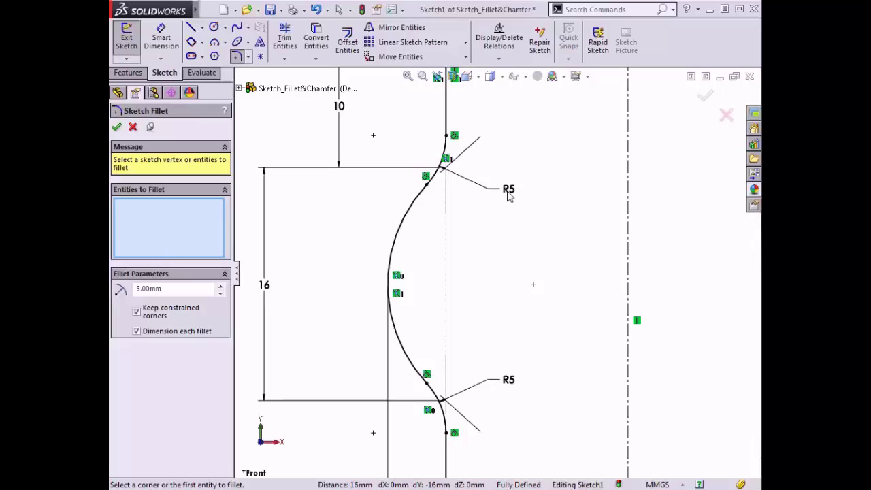
# - Bring the top of the profile into view and switch to Sketch Chamfer (10.00 mm, 45°)
pyautogui.keyDown('ctrl'); pyautogui.moveTo(509, 196); pyautogui.dragTo(506, 342, button='middle'); pyautogui.keyUp('ctrl')
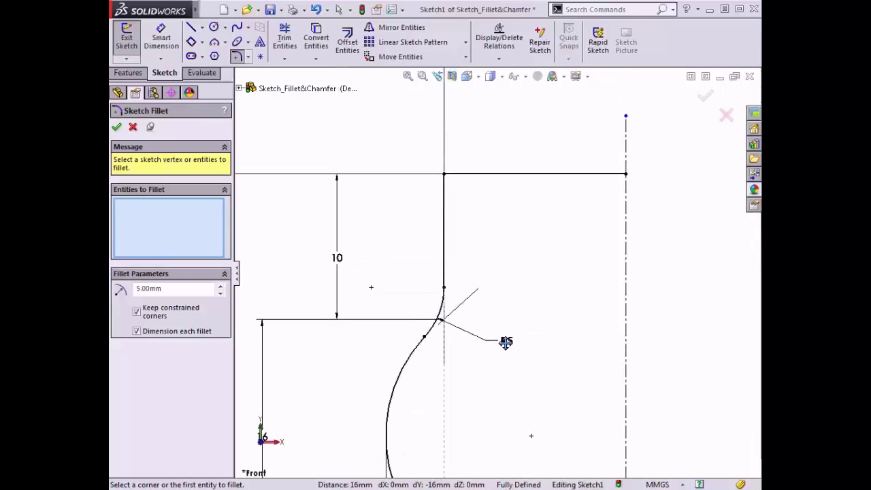
pyautogui.click(248, 57)
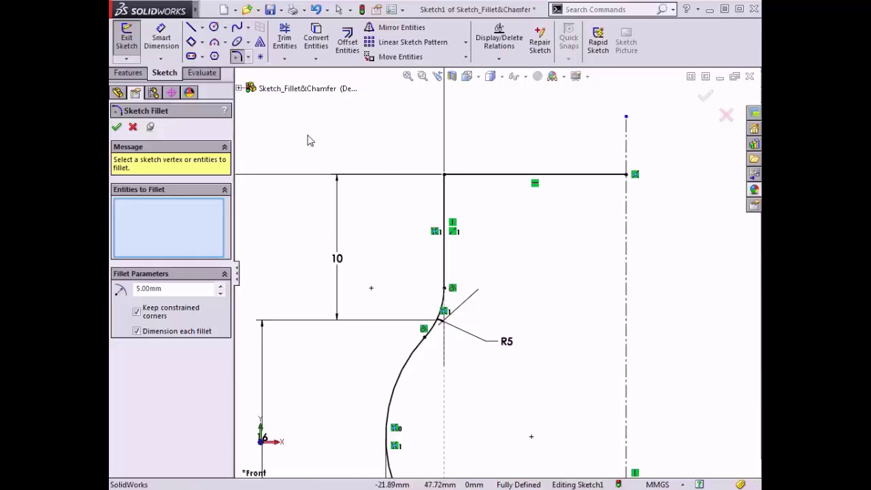
pyautogui.press('s')
pyautogui.click(354, 190)
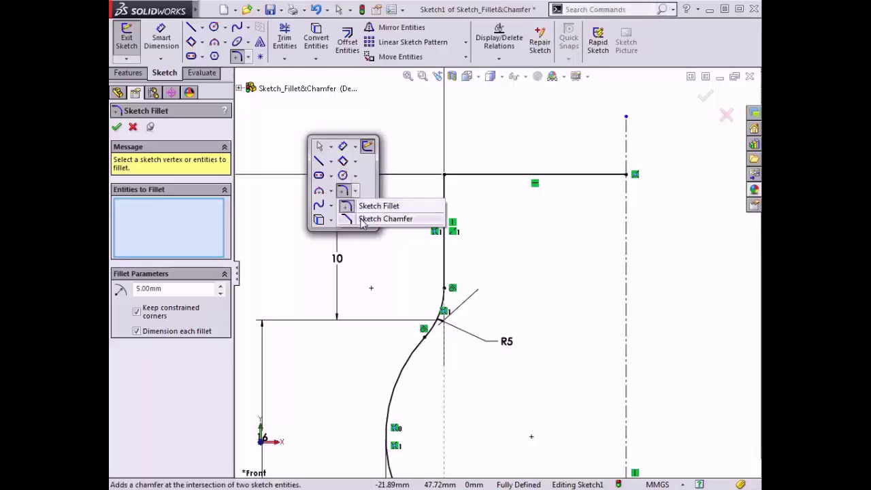
pyautogui.click(385, 220)
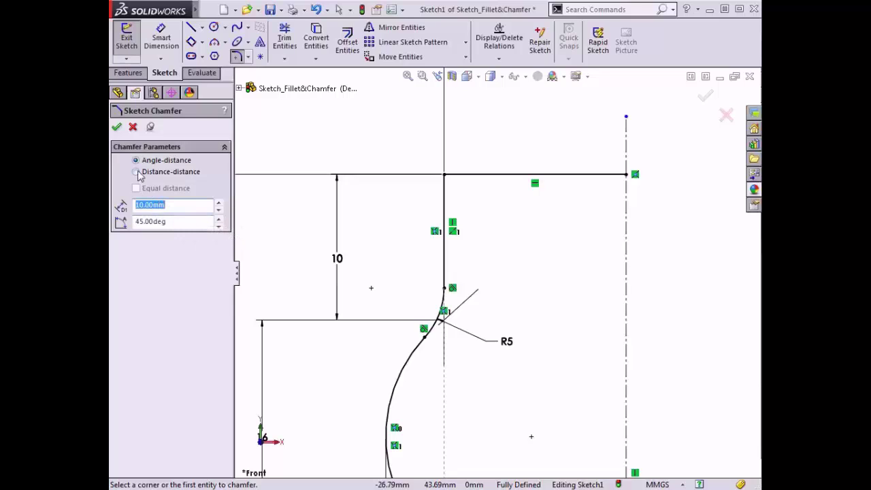
# - Set the chamfer to distance-distance with unequal distances D1 = 4 mm and D2 = 2 mm
pyautogui.click(137, 172)
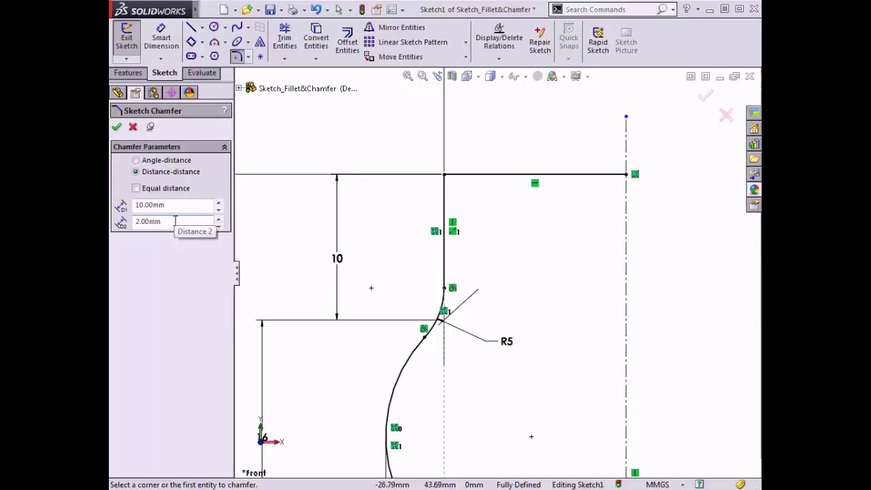
pyautogui.click(141, 191)
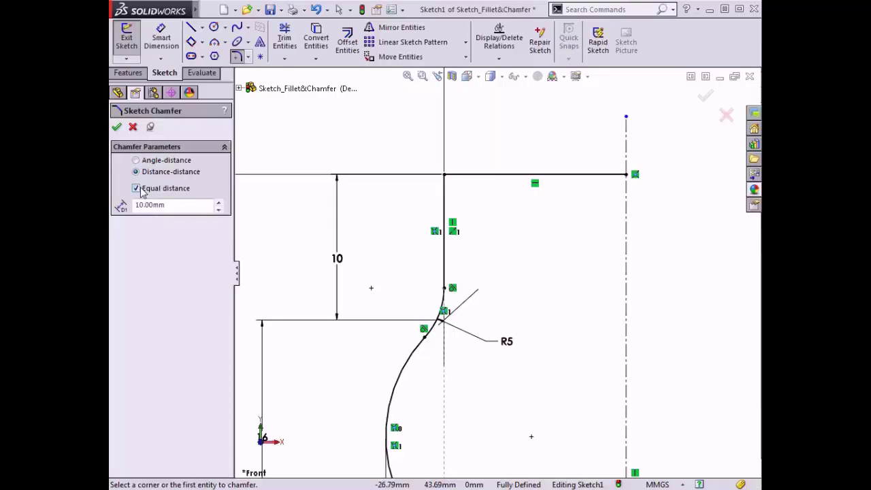
pyautogui.click(137, 188)
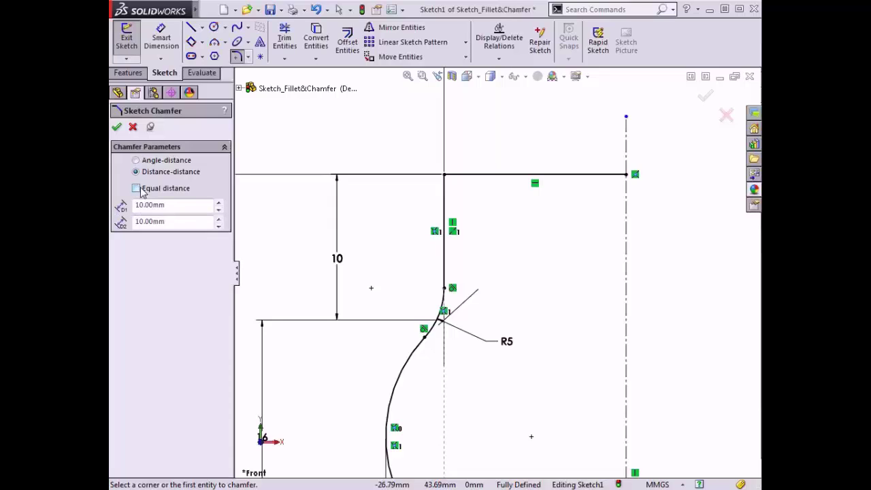
pyautogui.doubleClick(180, 205)
pyautogui.write('4')
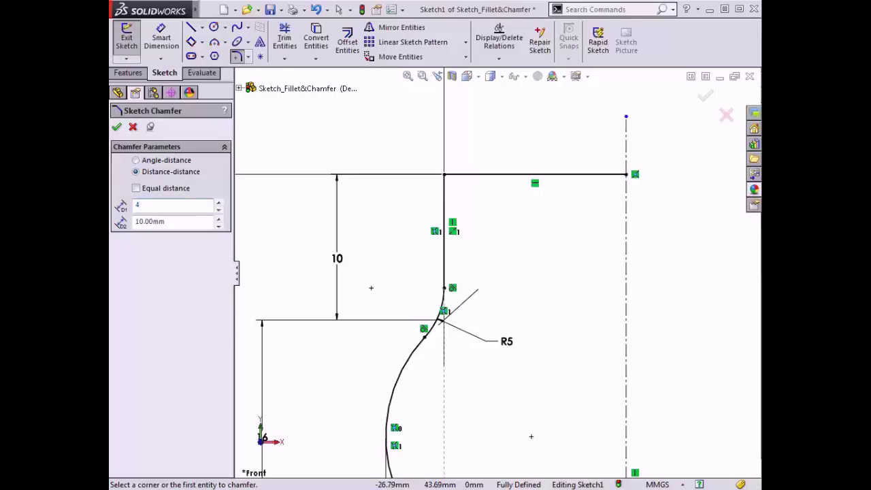
pyautogui.doubleClick(187, 222)
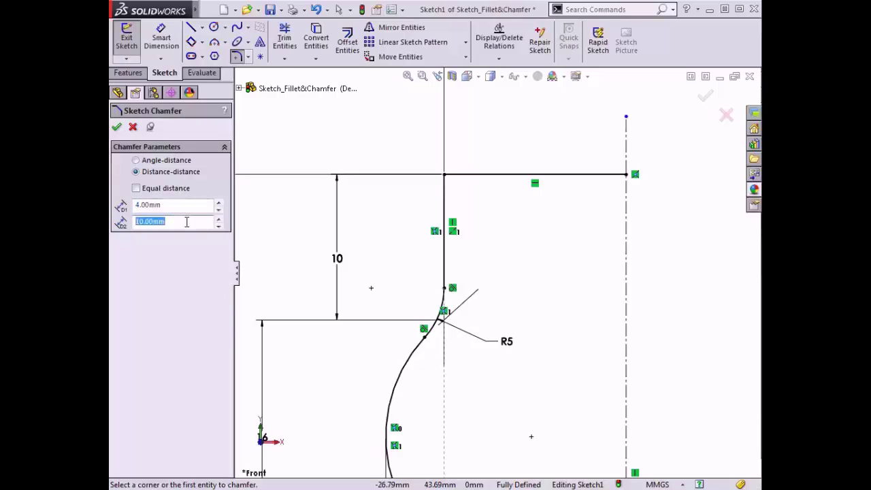
pyautogui.write('2')
pyautogui.press('Return')
# - Chamfer the corner between the top edge and vertical line at 4 × 2 mm
pyautogui.click(474, 183)
pyautogui.click(444, 205)
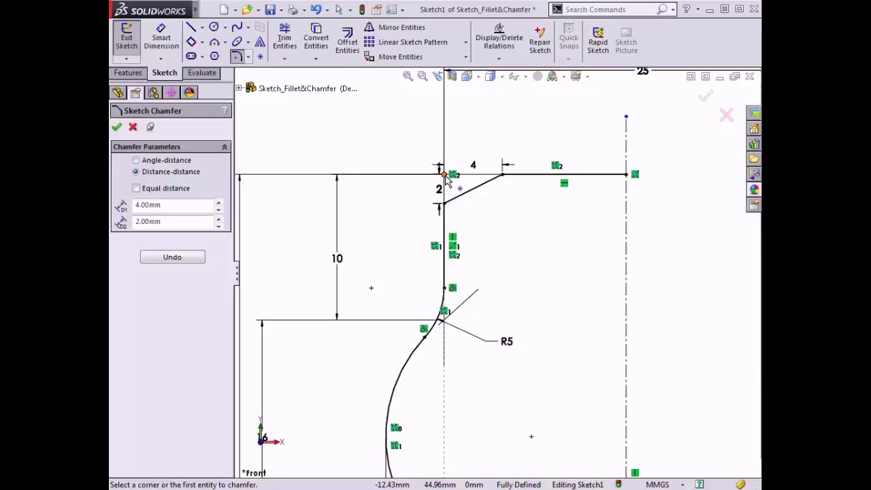
pyautogui.click(446, 181)
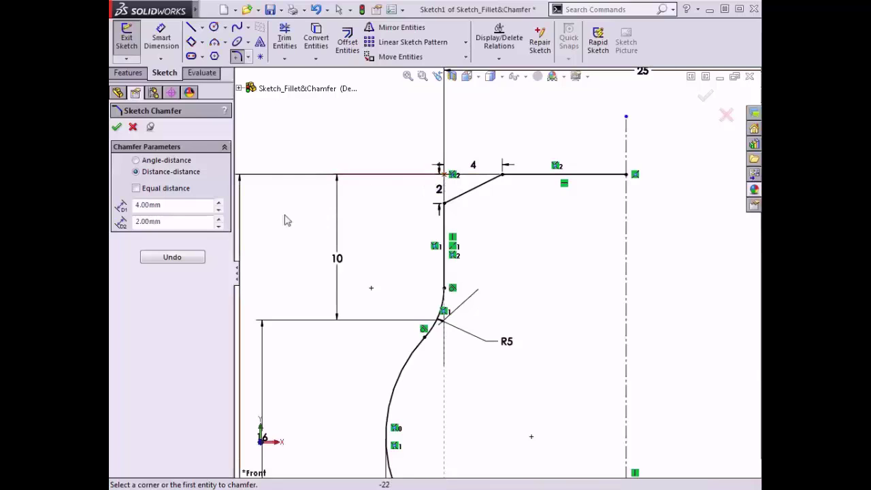
# - Undo the chamfer and recreate it picking the vertical line first, then the top edge
pyautogui.click(172, 258)
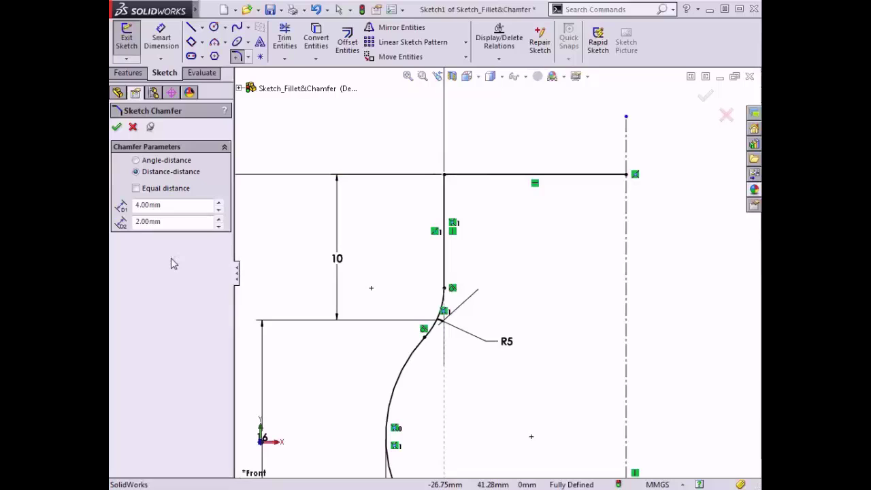
pyautogui.click(444, 201)
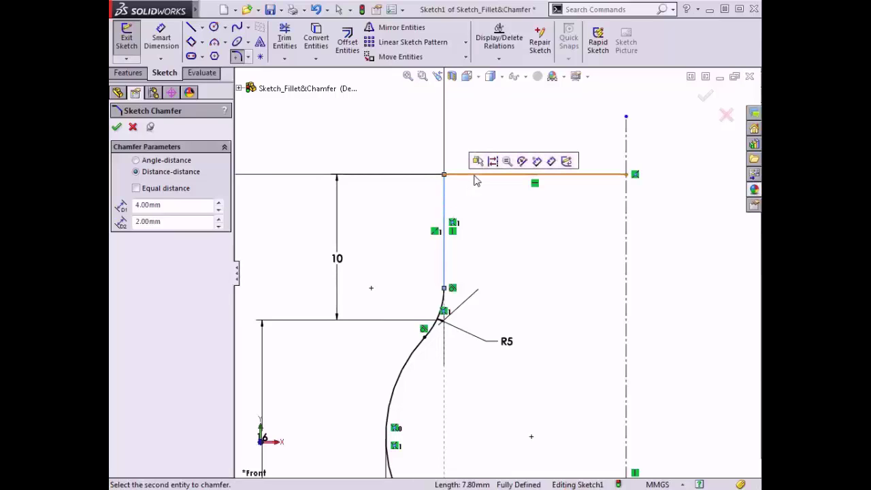
pyautogui.click(474, 176)
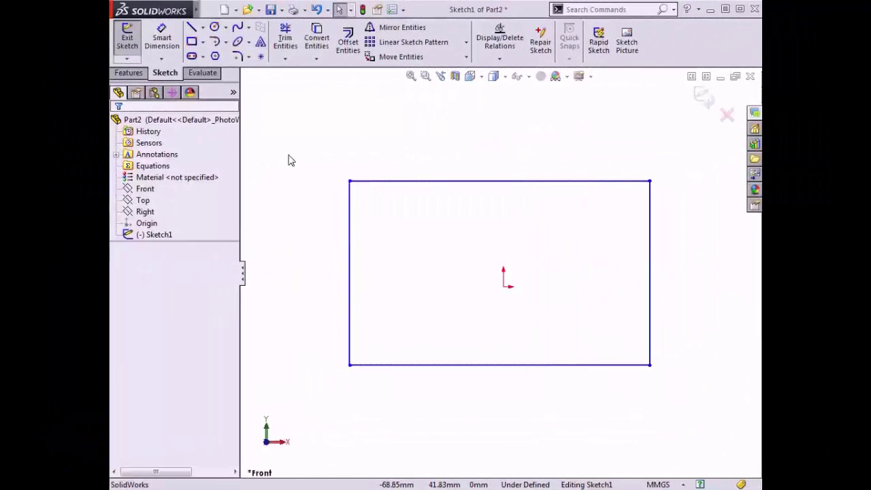
# - Fillet the rectangle's top-left and bottom-right corners at R10, then bring up a 10 mm equal-distance chamfer
pyautogui.click(249, 58)
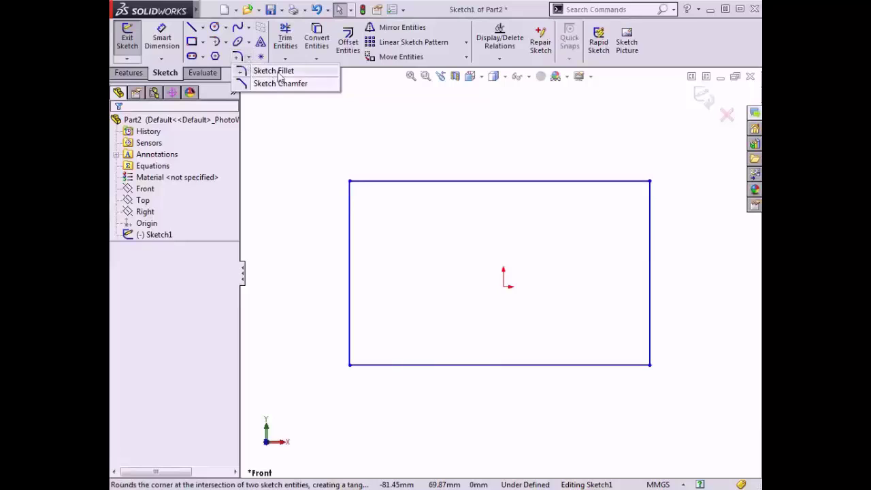
pyautogui.click(309, 75)
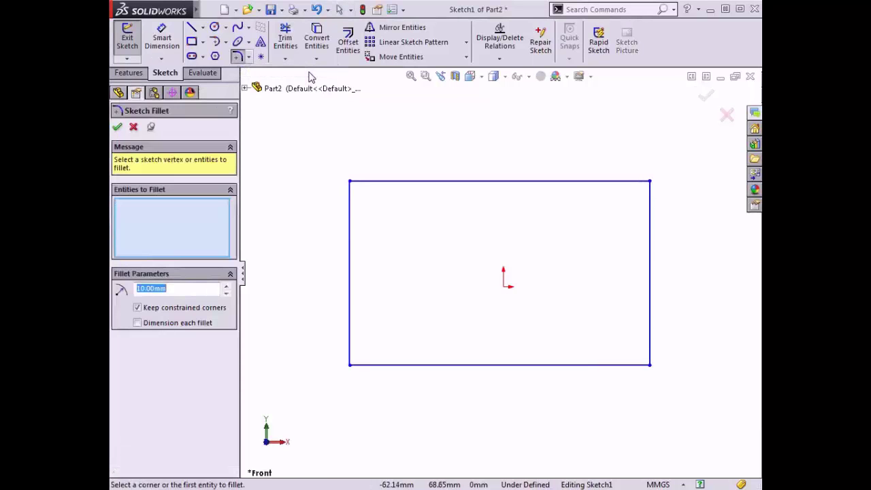
pyautogui.click(350, 181)
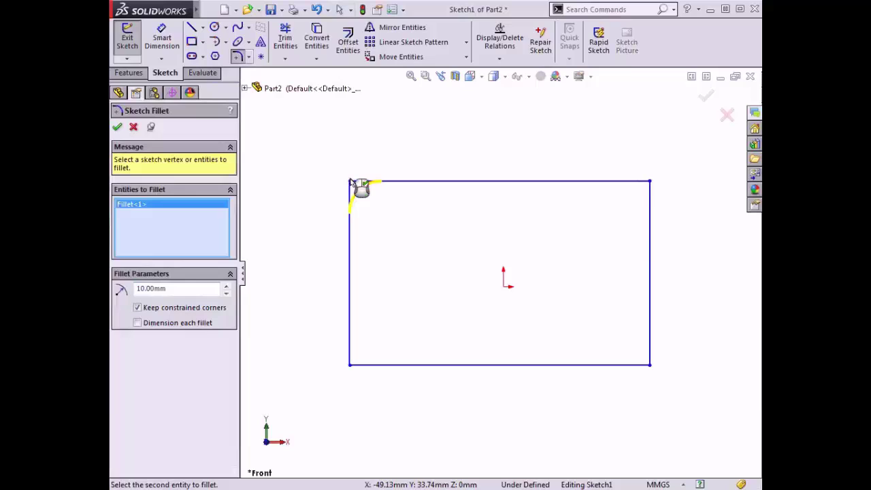
pyautogui.click(650, 365)
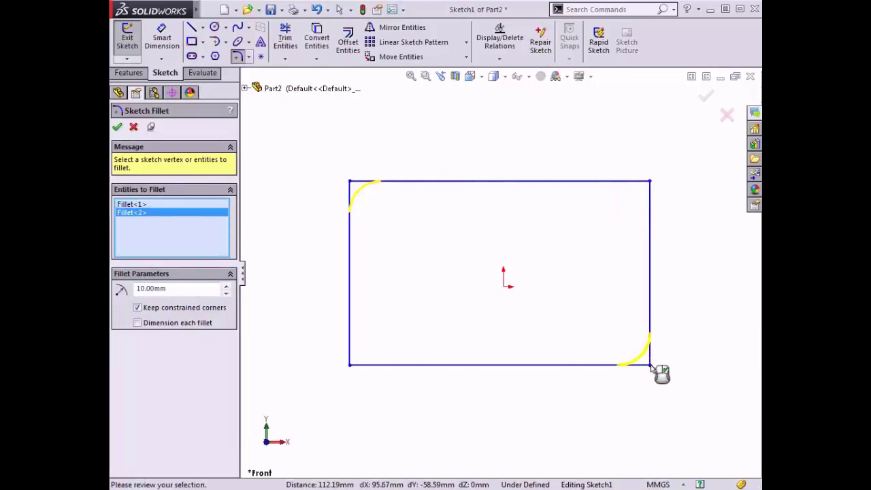
pyautogui.click(706, 98)
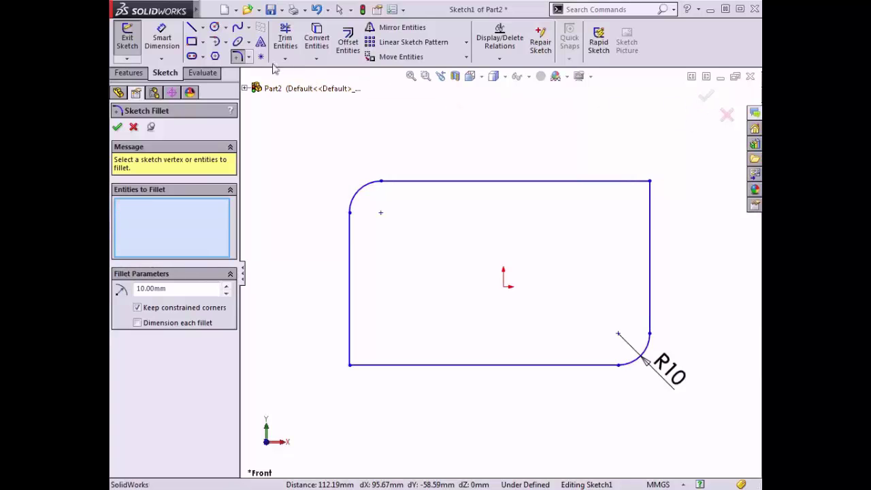
pyautogui.click(250, 60)
pyautogui.click(258, 83)
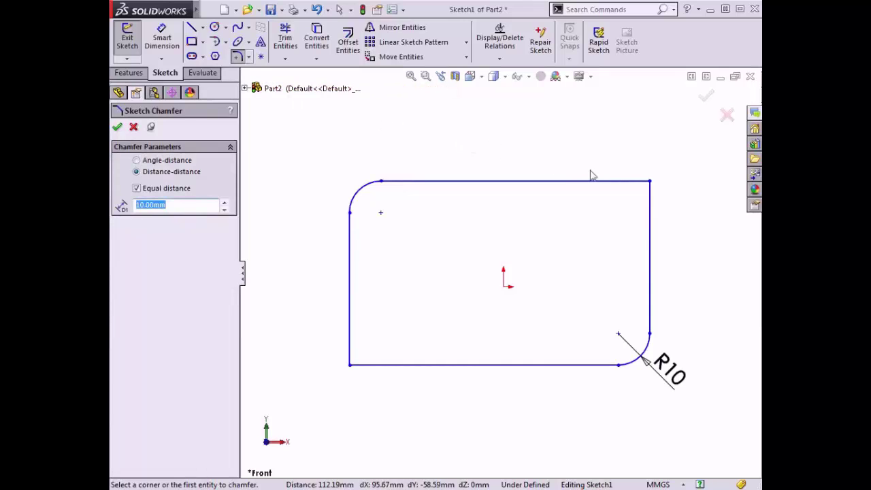
# - Chamfer the top-right corner 10 × 10 and move both 10 dimensions outside the rectangle
pyautogui.click(650, 182)
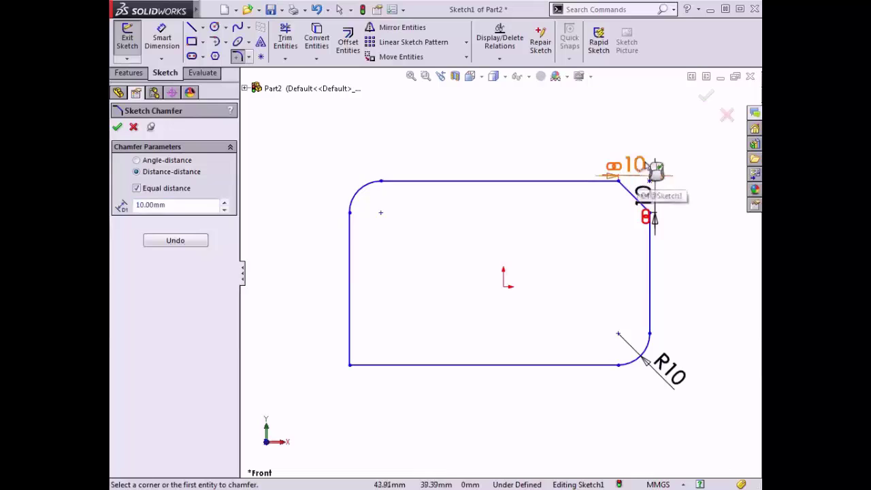
pyautogui.click(705, 96)
pyautogui.moveTo(640, 164); pyautogui.dragTo(637, 129)
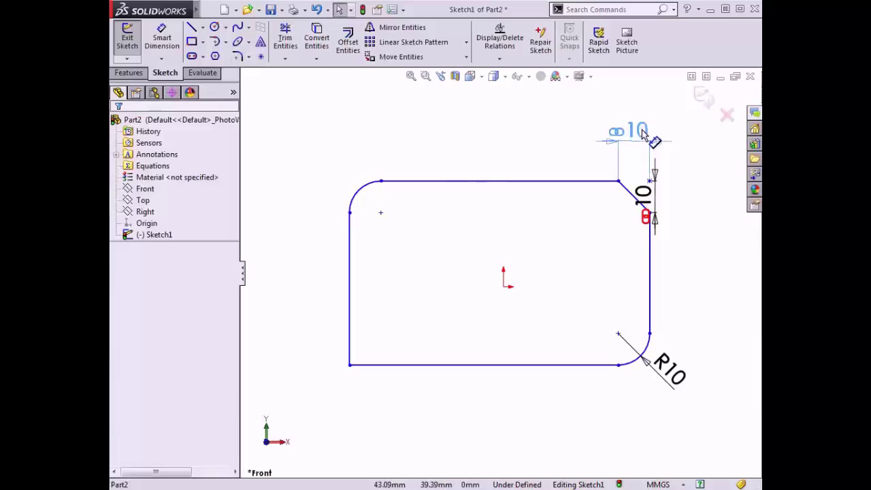
pyautogui.moveTo(643, 196); pyautogui.dragTo(708, 237)
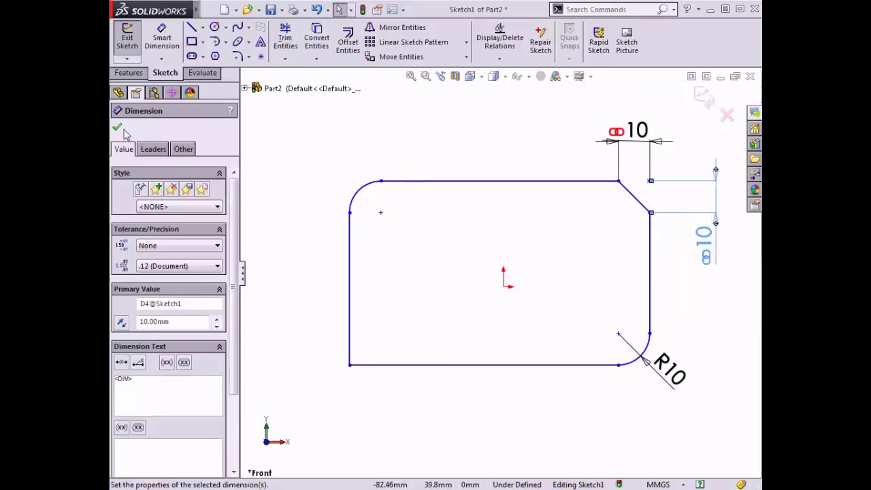
pyautogui.press('Escape')
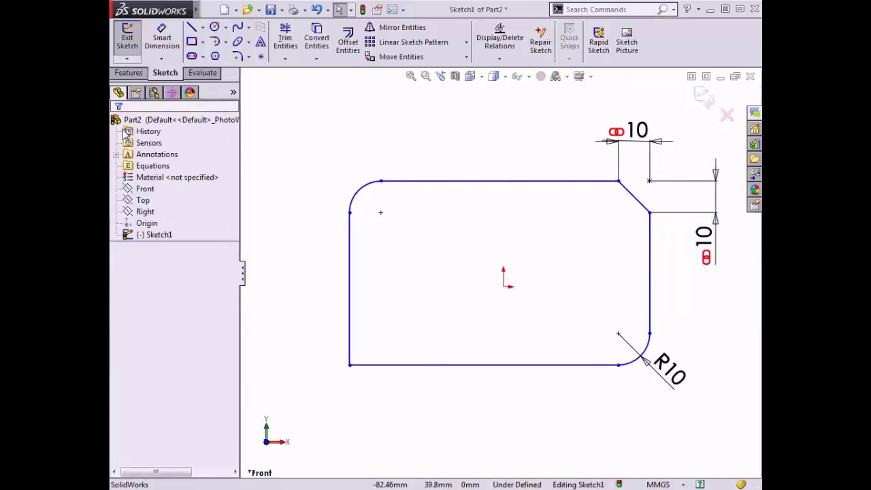